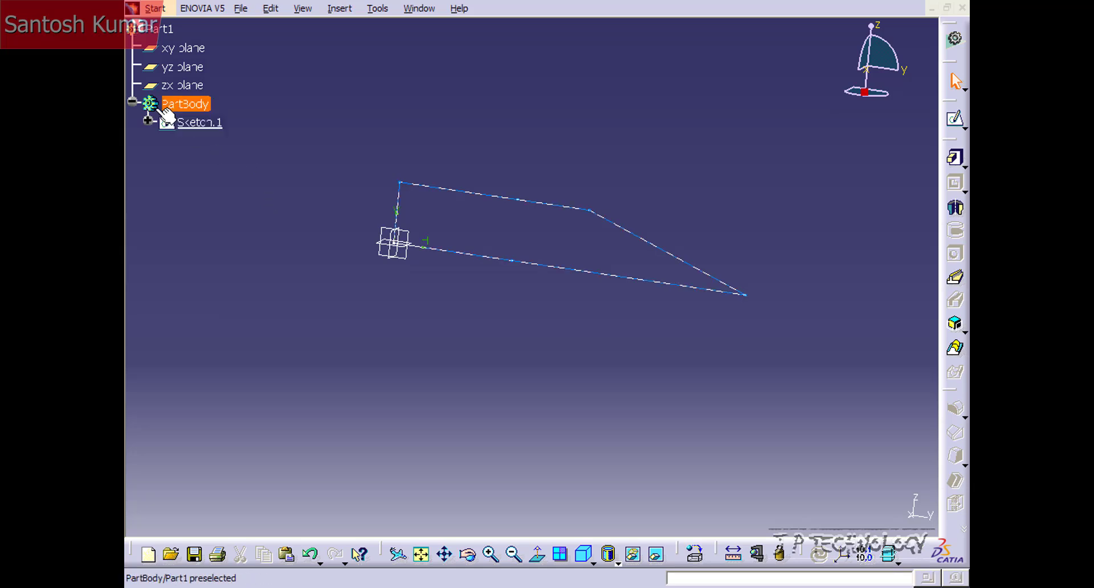
Reopen Sketch.1 in the Sketcher through its Sketch.1 object > Edit context command
right_click(208, 127)
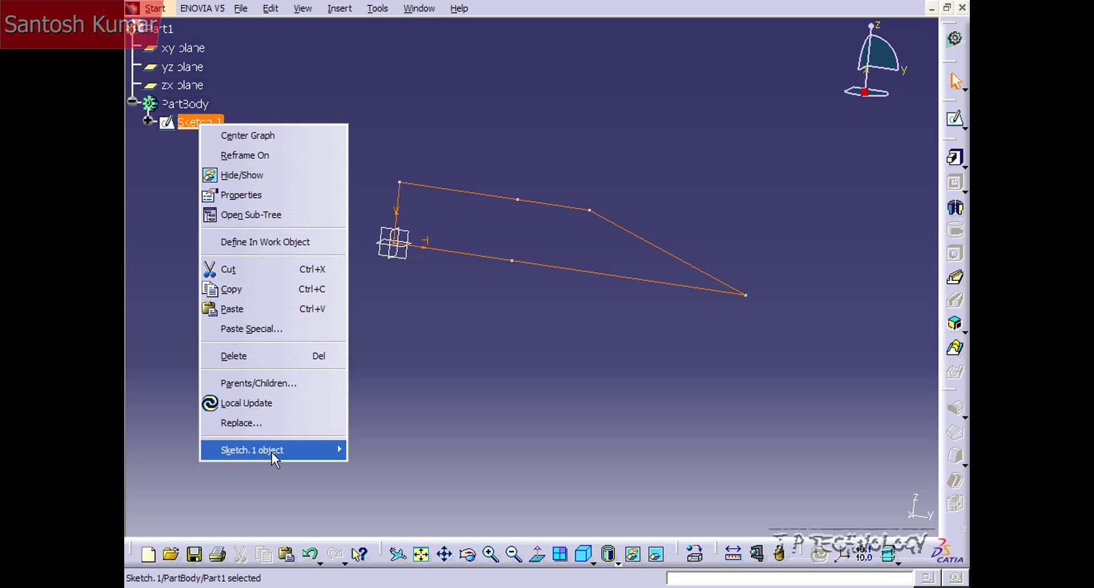
mouse_move(275, 453)
click(393, 451)
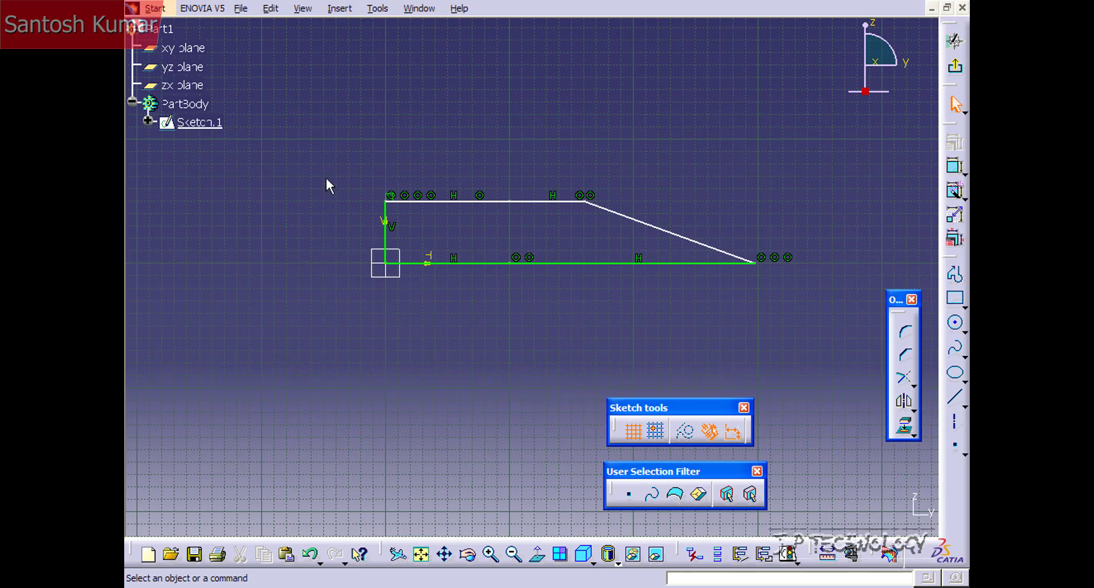
Select the trapezoid's six lines and Auto Constraint them, giving 100.000, 60.393 and 160° dimensions
mouse_move(326, 179)
mouse_down()
mouse_move(646, 304)
mouse_move(825, 342)
mouse_up()
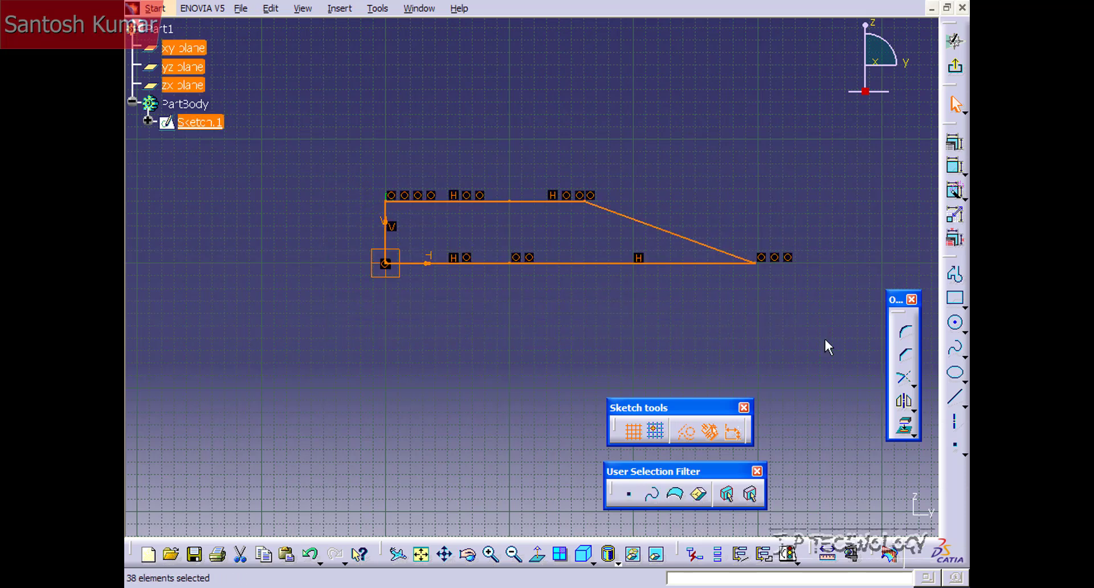
click(677, 319)
click(548, 264)
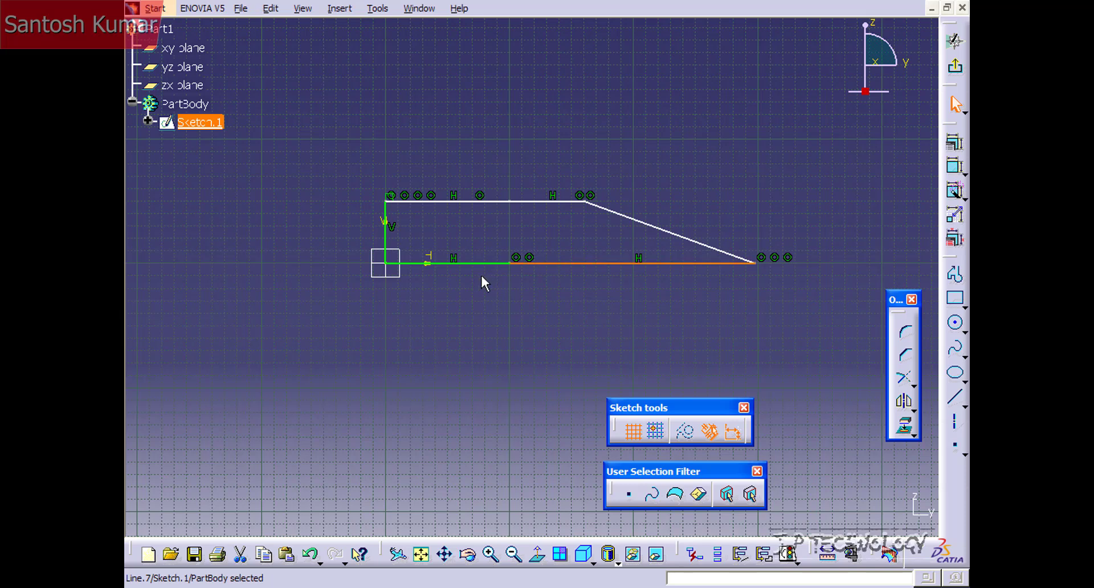
ctrl+click(428, 263)
ctrl+click(385, 235)
ctrl+click(426, 201)
ctrl+click(542, 201)
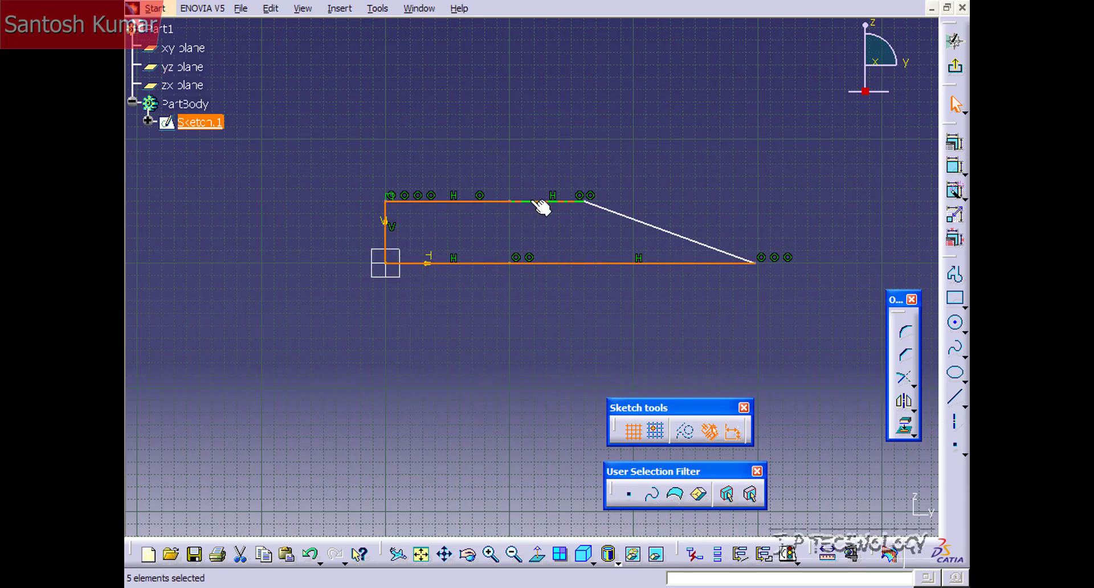
ctrl+click(616, 213)
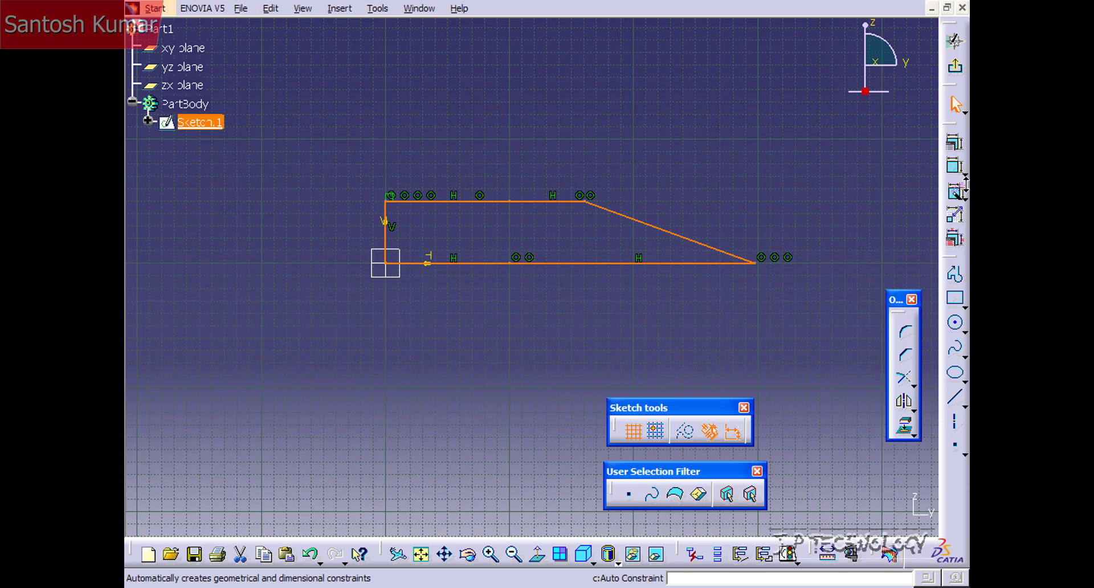
click(963, 197)
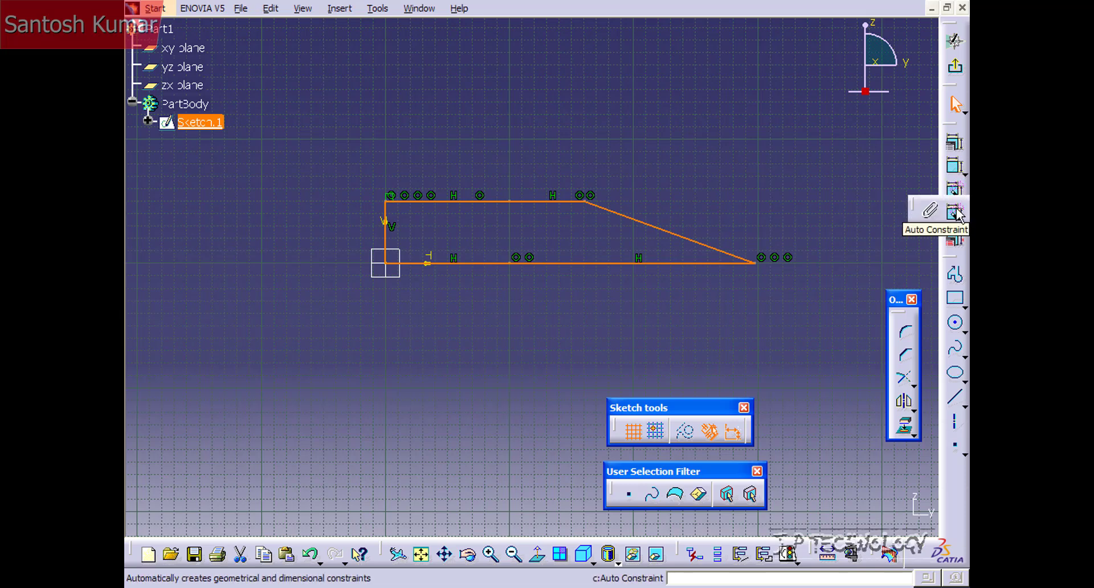
click(955, 211)
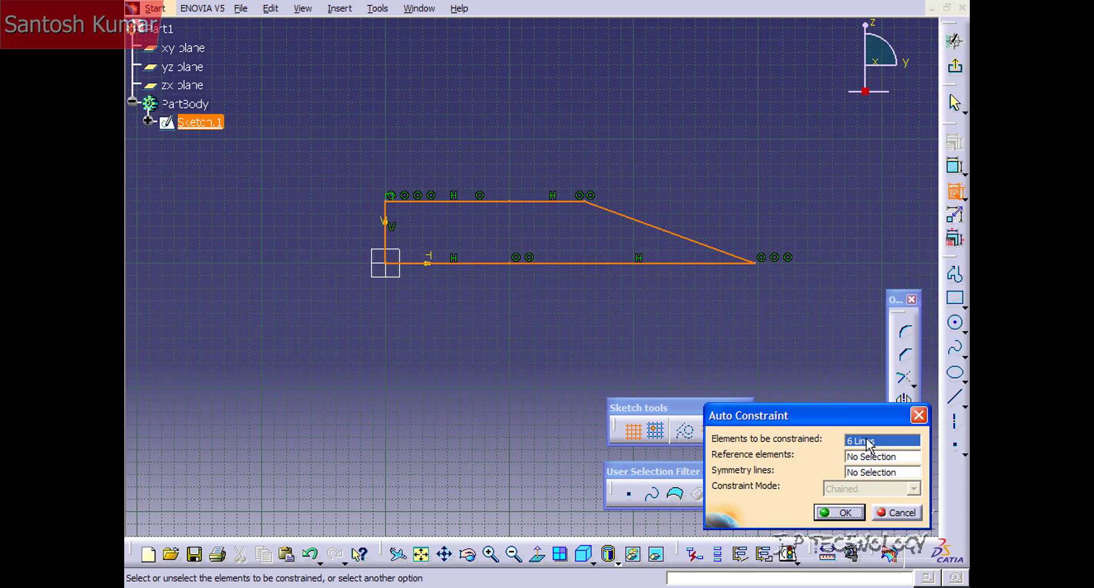
click(841, 511)
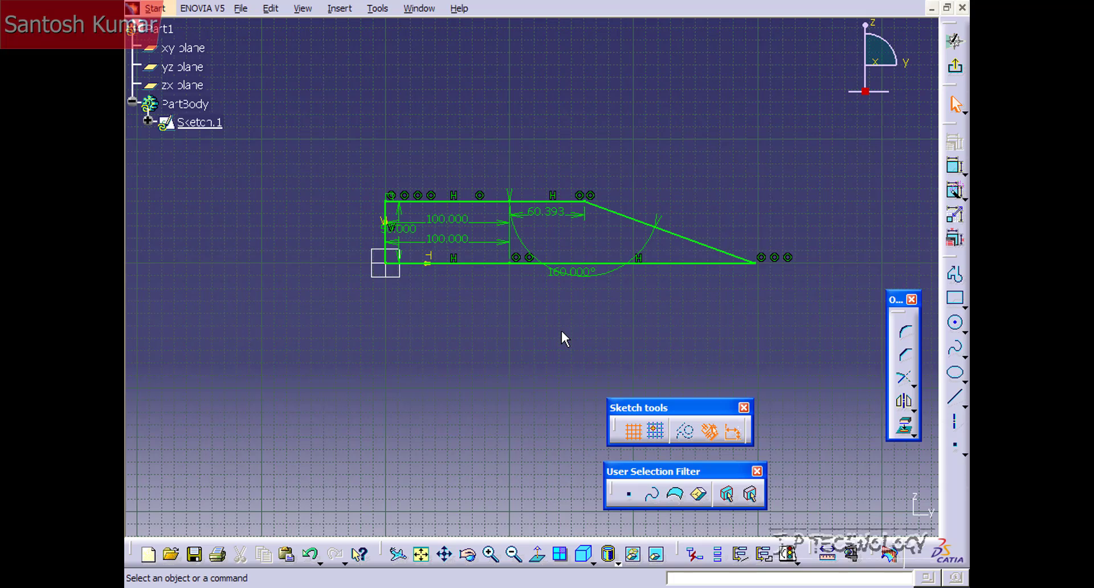
mouse_move(539, 323)
middle_down()
mouse_move(546, 290)
mouse_move(533, 289)
mouse_move(538, 345)
middle_up()
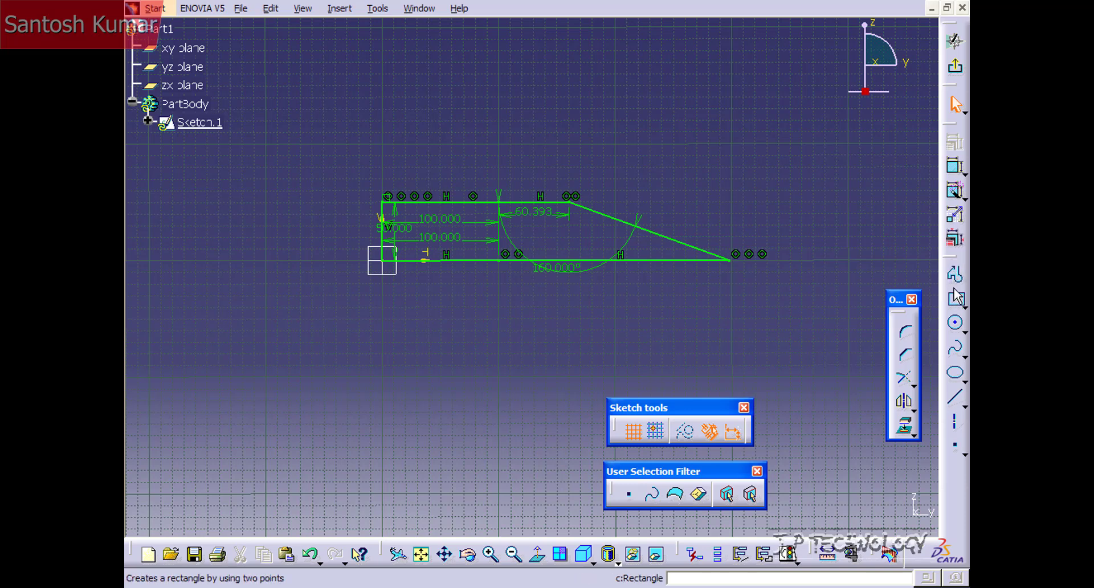
click(955, 168)
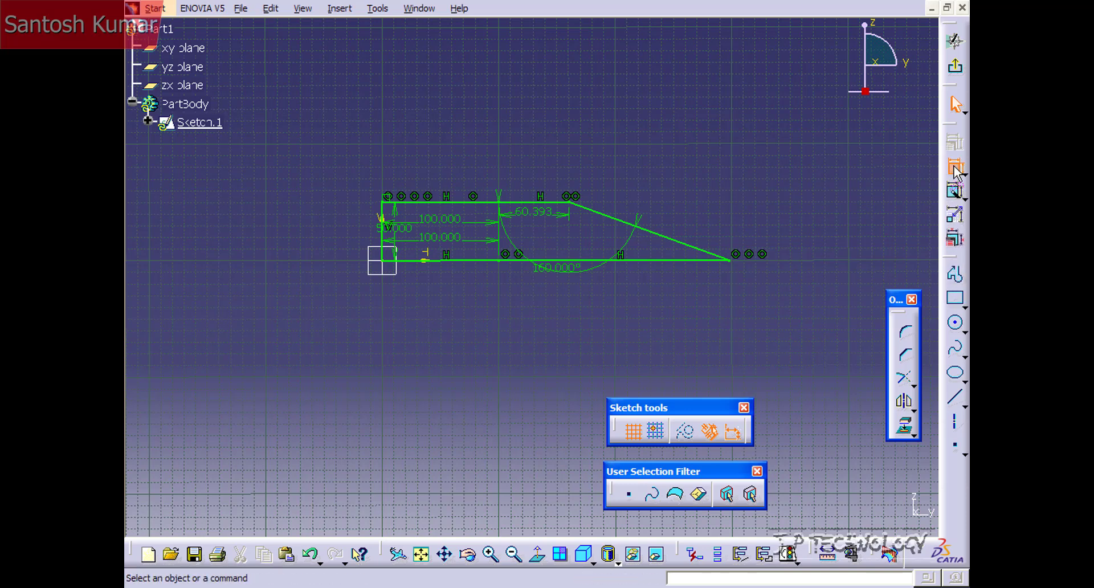
click(608, 217)
click(671, 173)
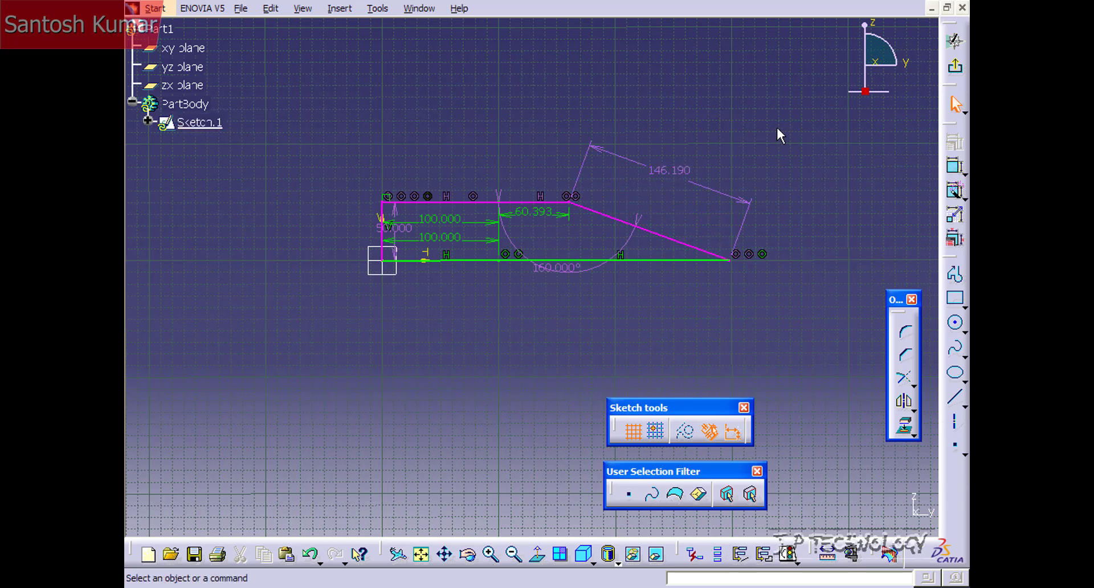
click(676, 175)
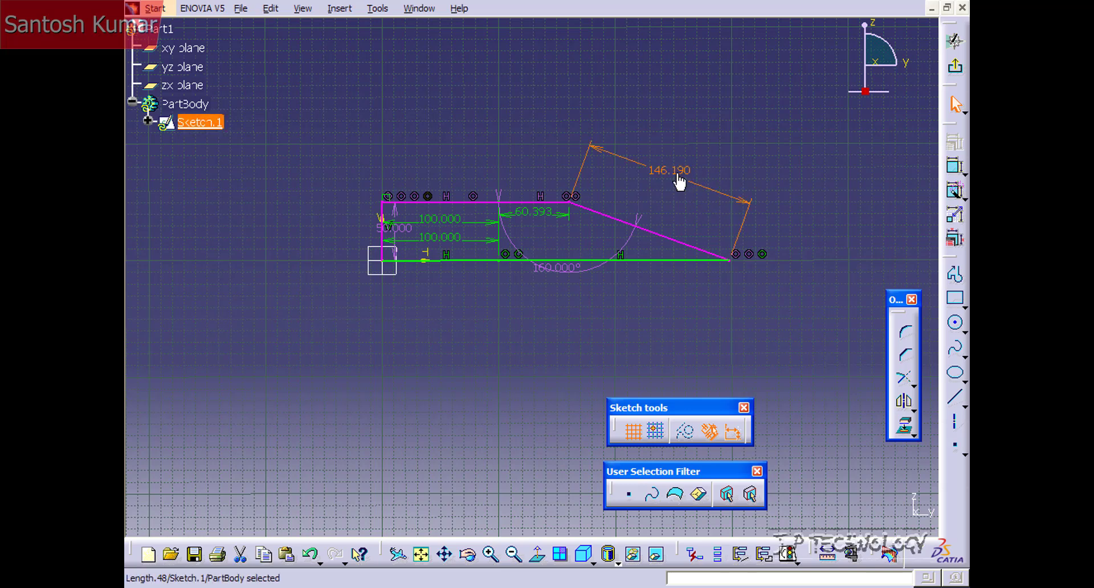
key(Delete)
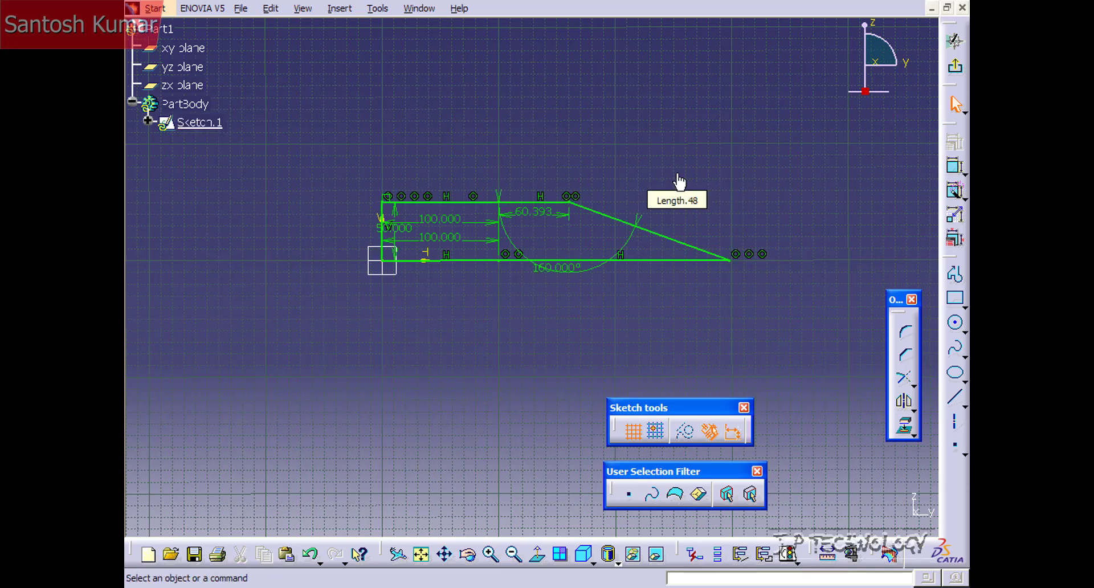
click(954, 166)
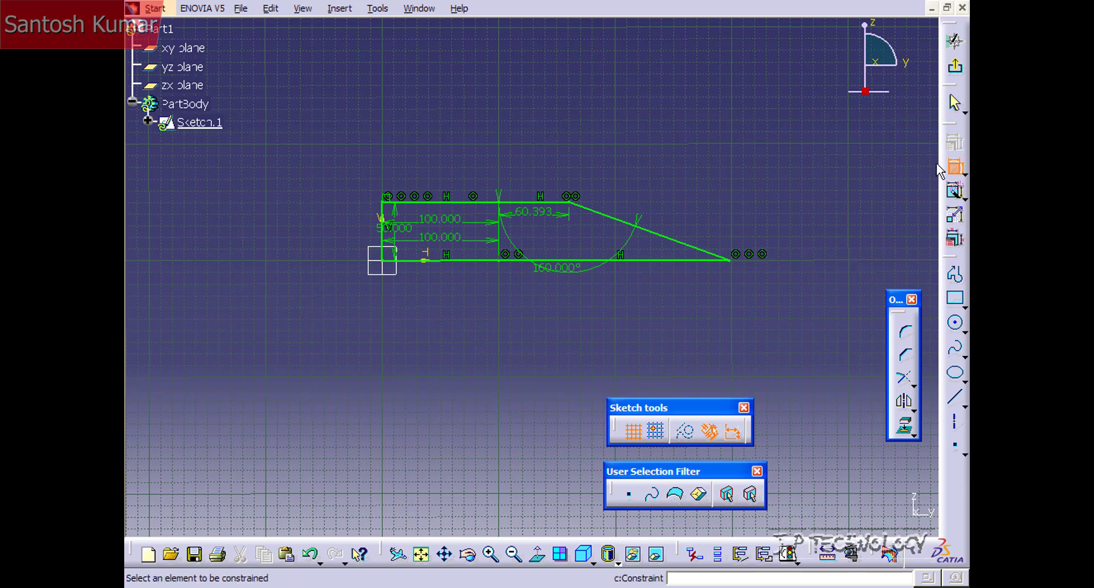
click(665, 261)
click(663, 294)
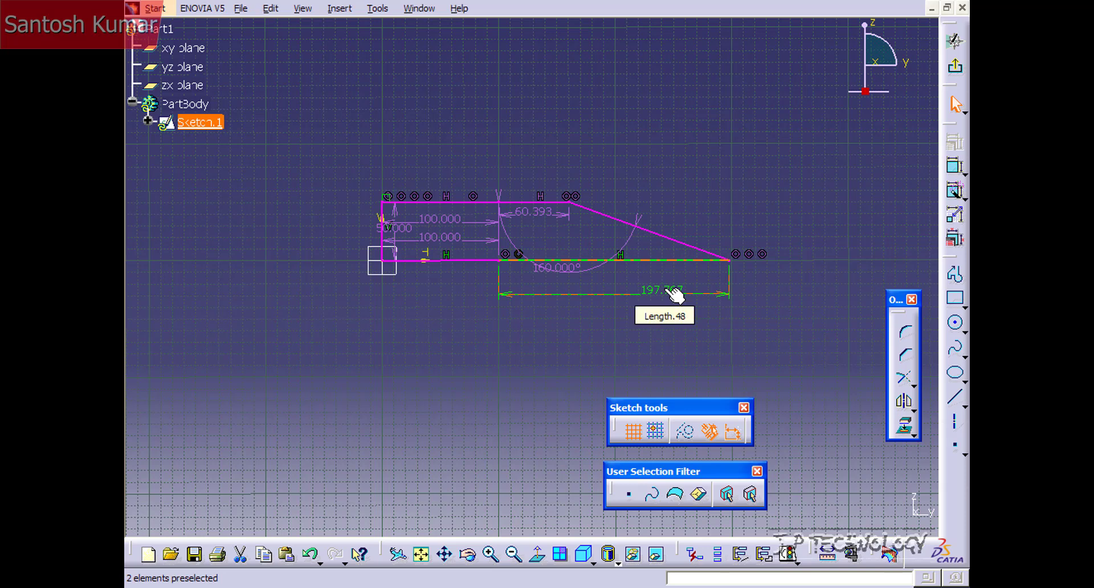
key(Delete)
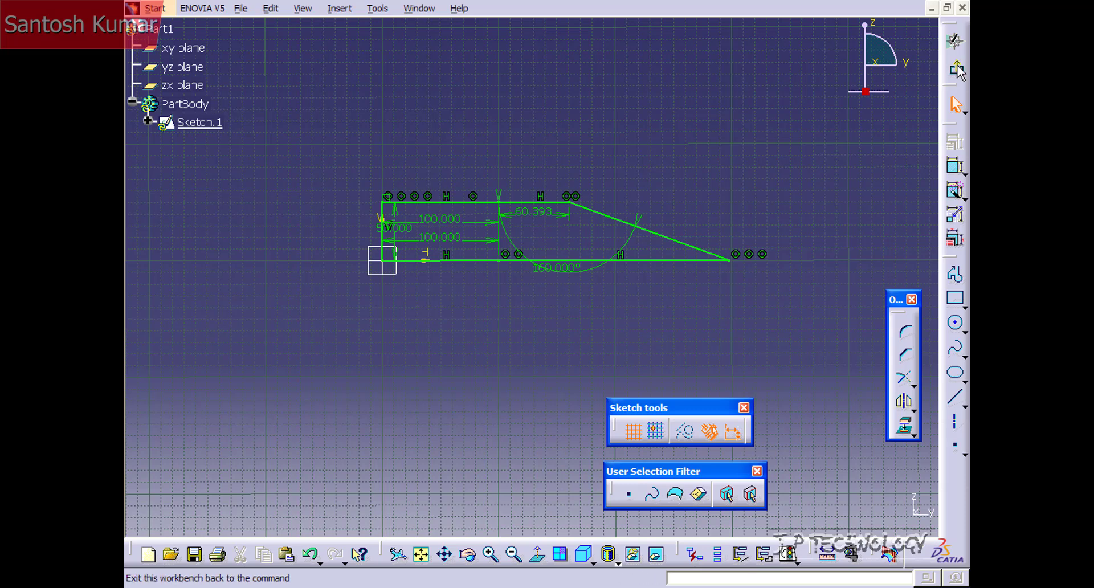
Exit the Sketcher to the 3D part, then reopen Sketch.1 for editing
click(955, 40)
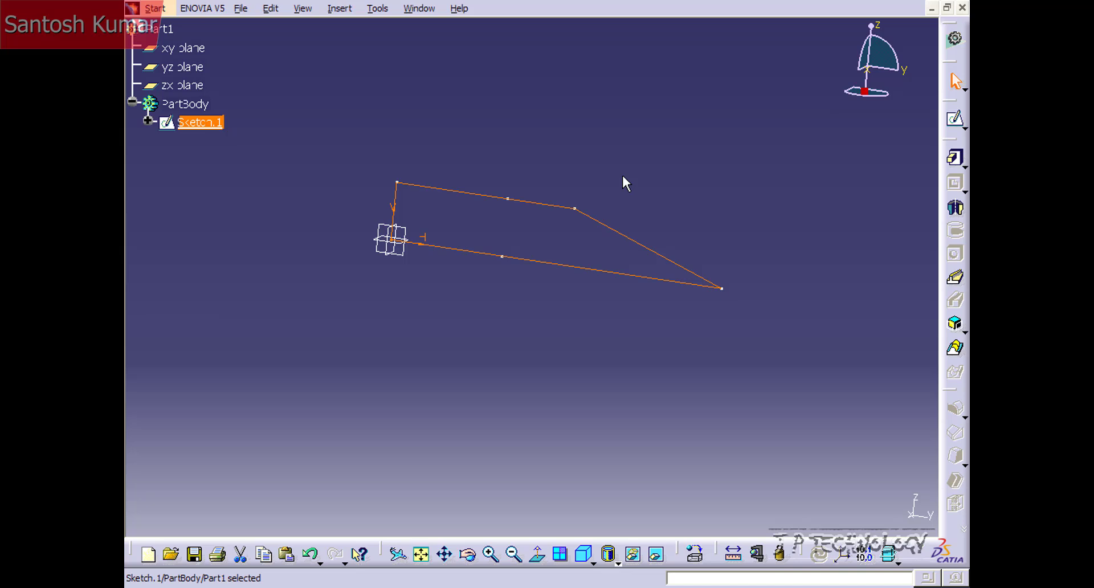
right_click(212, 121)
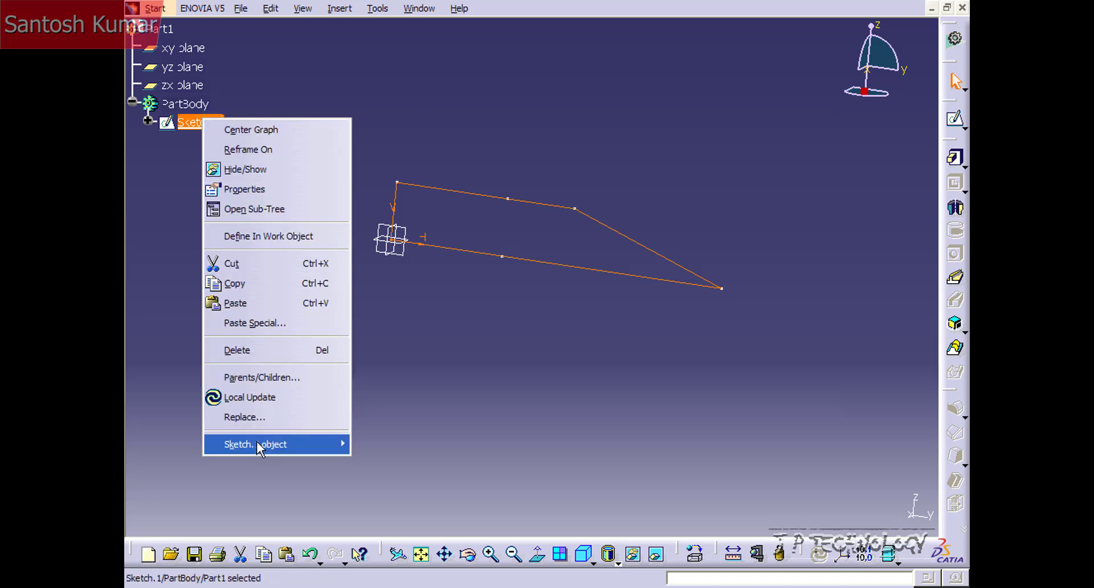
mouse_move(256, 444)
click(360, 447)
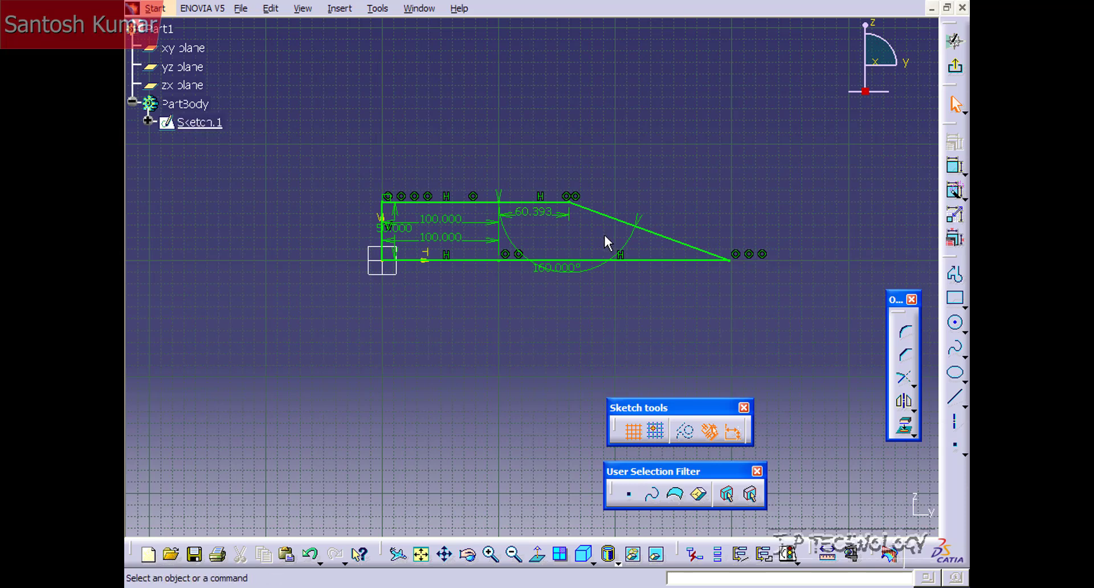
Delete the 160°, 60.393, both 100.000 and 50.000 dimensions from the trapezoid
click(618, 255)
key(Delete)
click(541, 213)
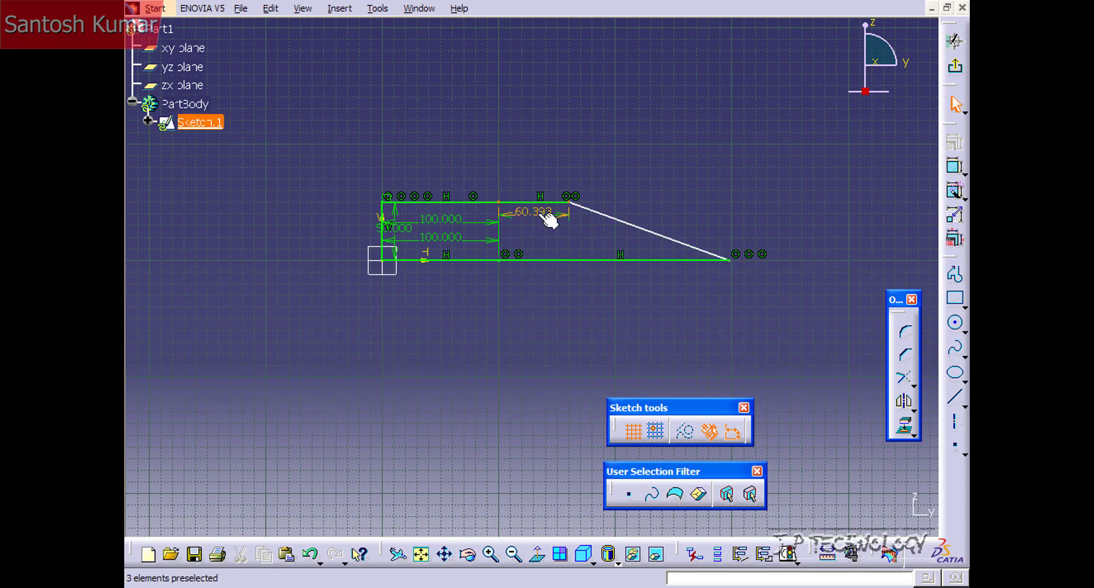
key(Delete)
click(442, 231)
key(Delete)
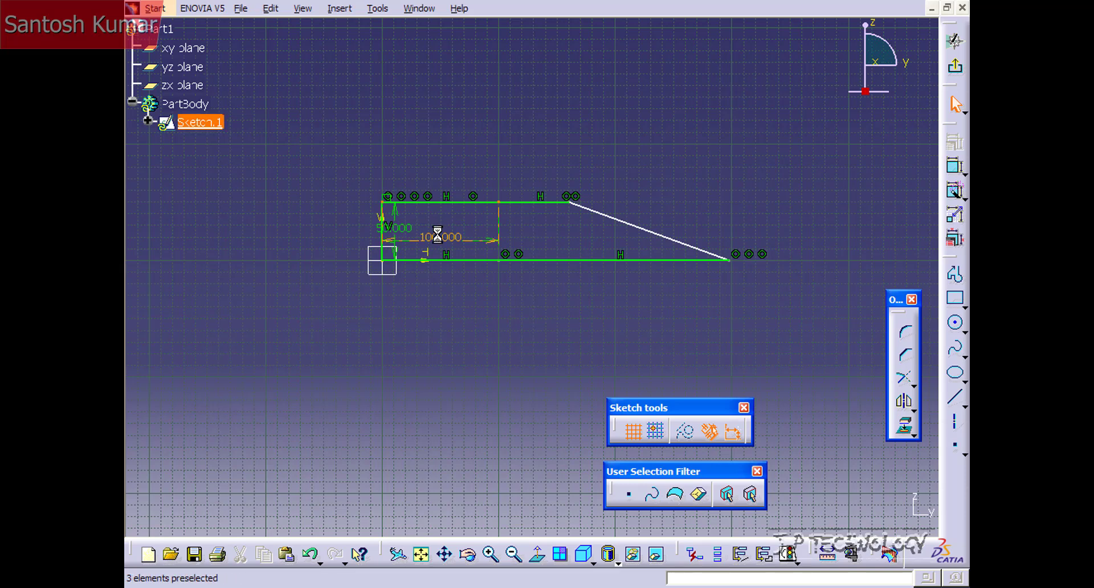
click(438, 235)
key(Delete)
click(405, 229)
key(Delete)
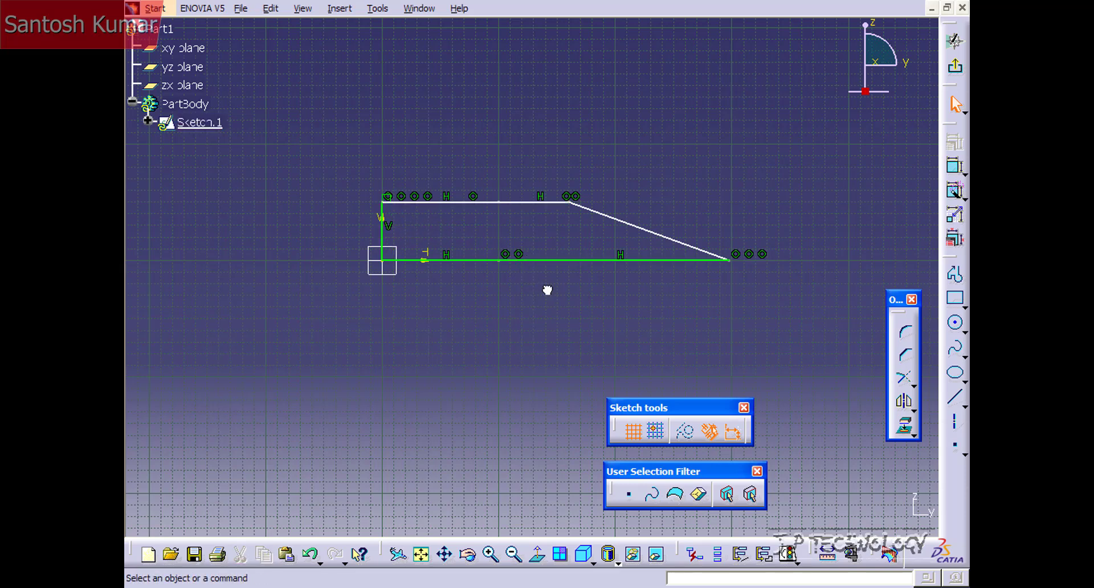
Auto Constraint only the slanted and bottom lines, adding 146.190, 197.767 and 160° dimensions
click(955, 190)
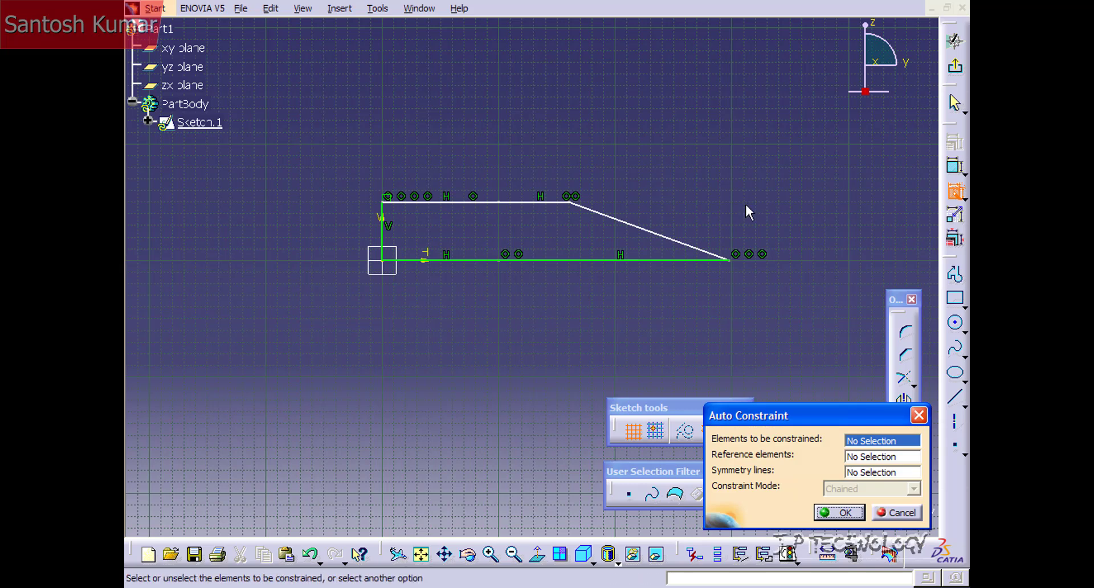
click(672, 240)
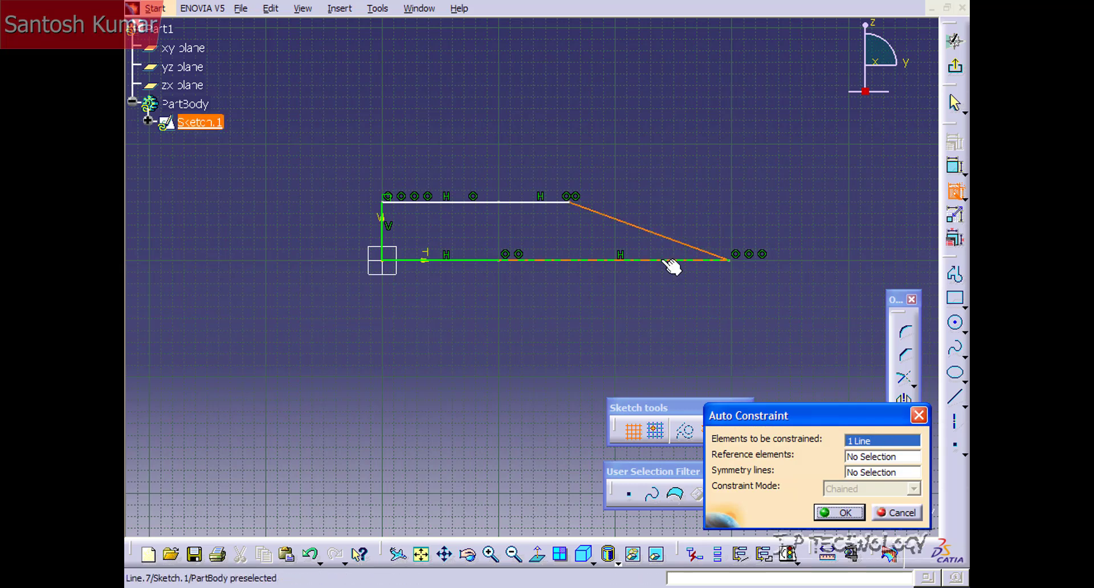
click(662, 261)
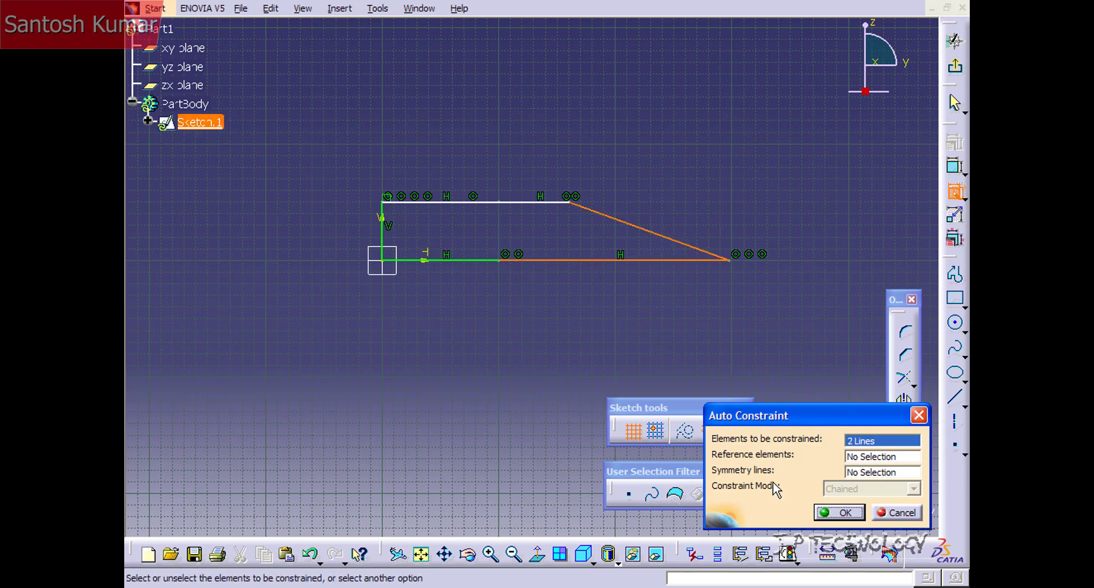
click(842, 513)
middle_drag(702, 333, 633, 265)
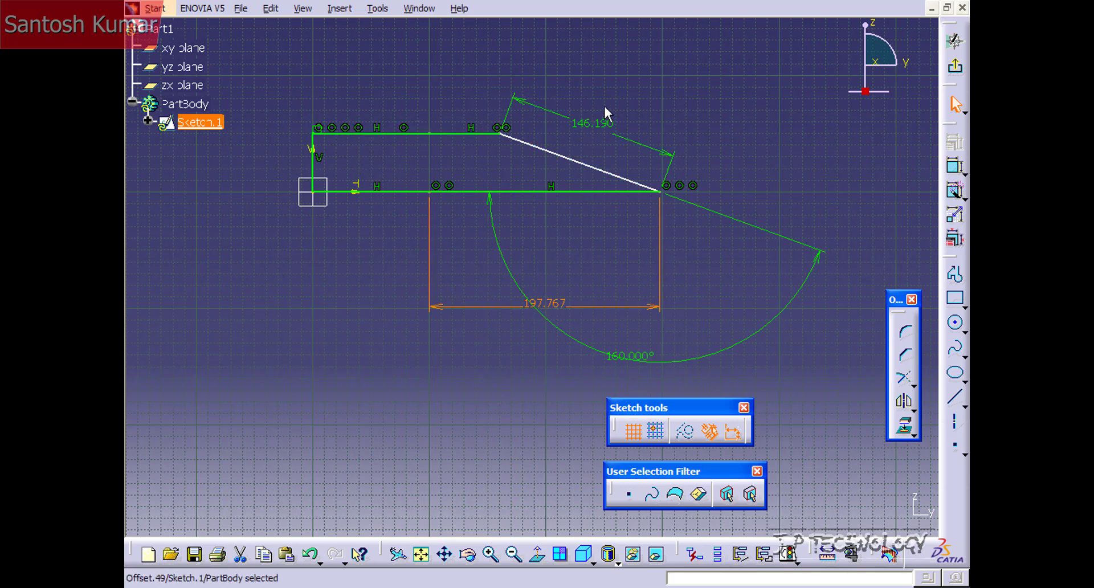
Delete the 146.190 dimension and Auto Constrain all six window-selected trapezoid lines
click(604, 124)
key(Delete)
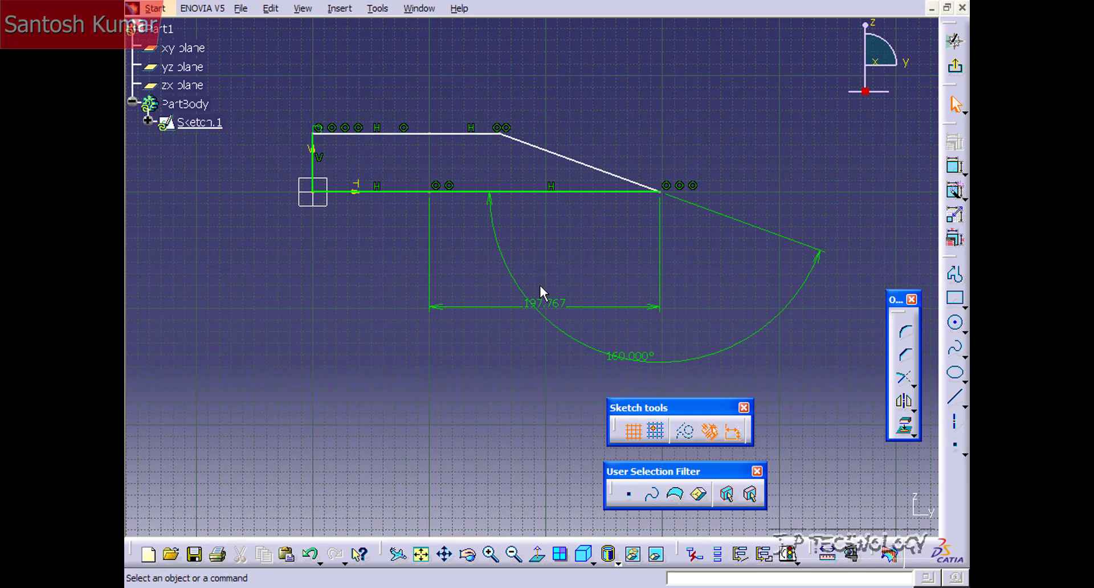
drag(281, 97, 792, 271)
click(955, 191)
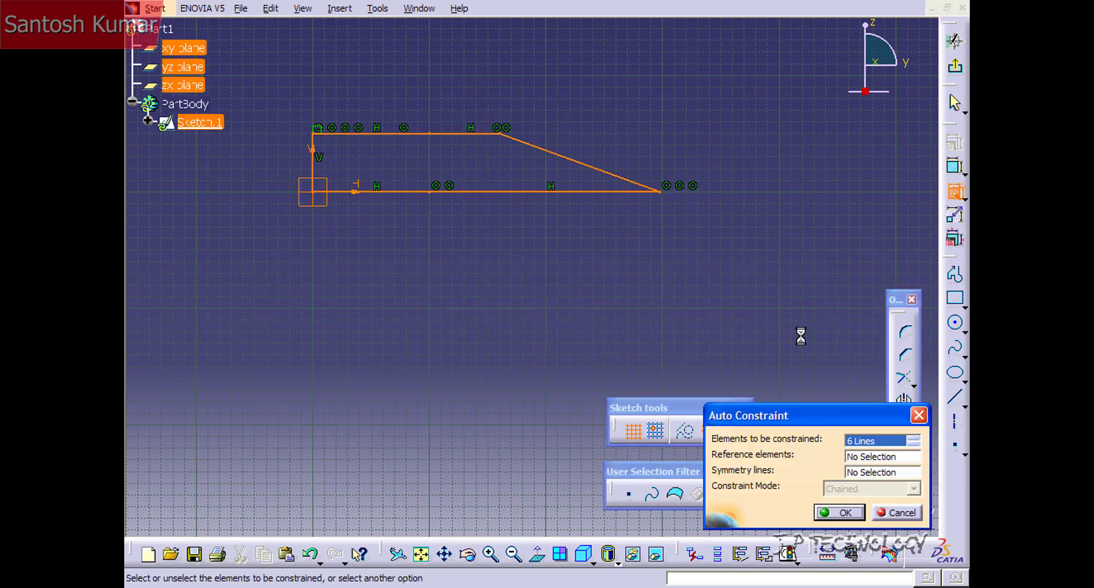
click(824, 513)
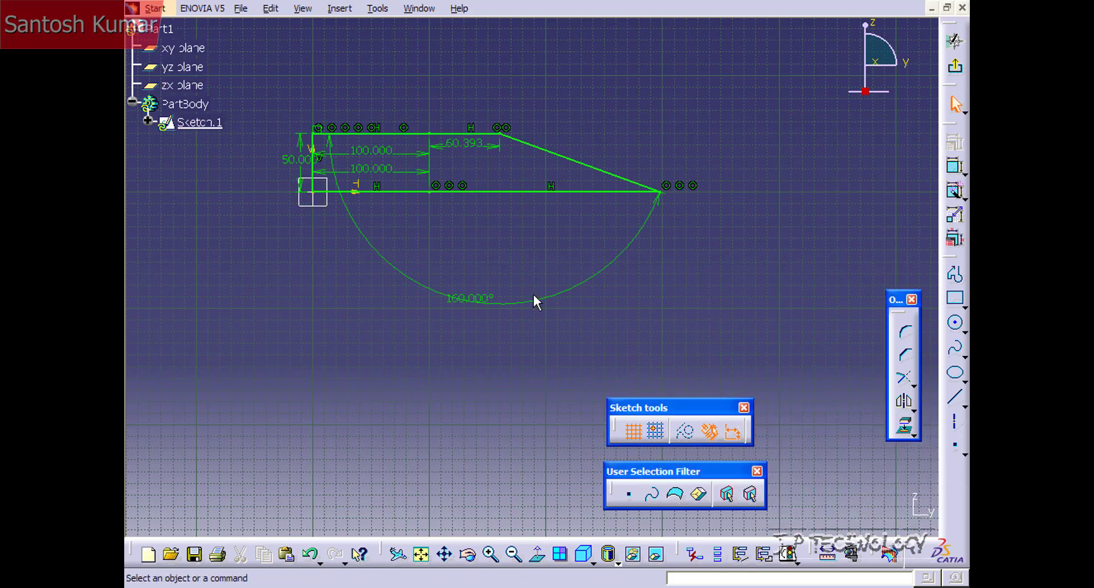
mouse_move(534, 295)
middle_down()
mouse_move(576, 293)
mouse_move(660, 364)
mouse_move(614, 353)
middle_up()
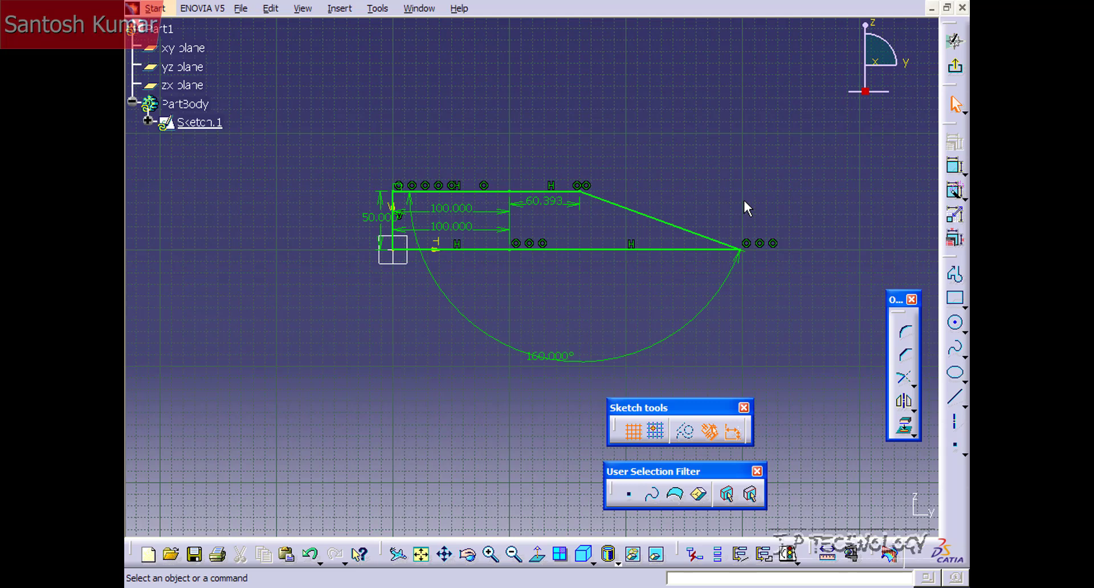
Change the trapezoid's 60.393 dimension to 70
click(955, 297)
key(Escape)
click(954, 166)
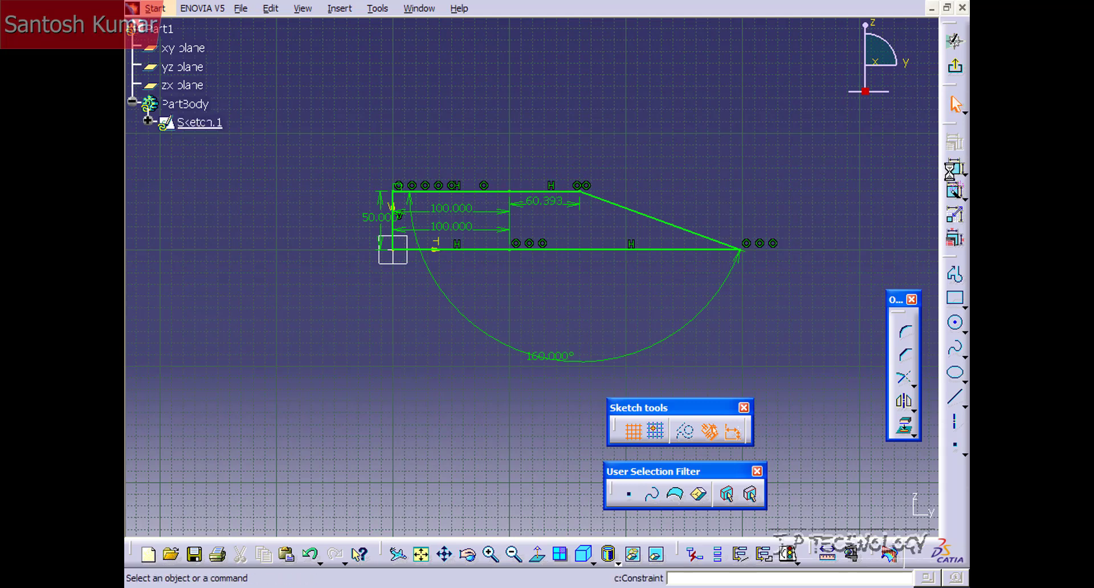
click(564, 203)
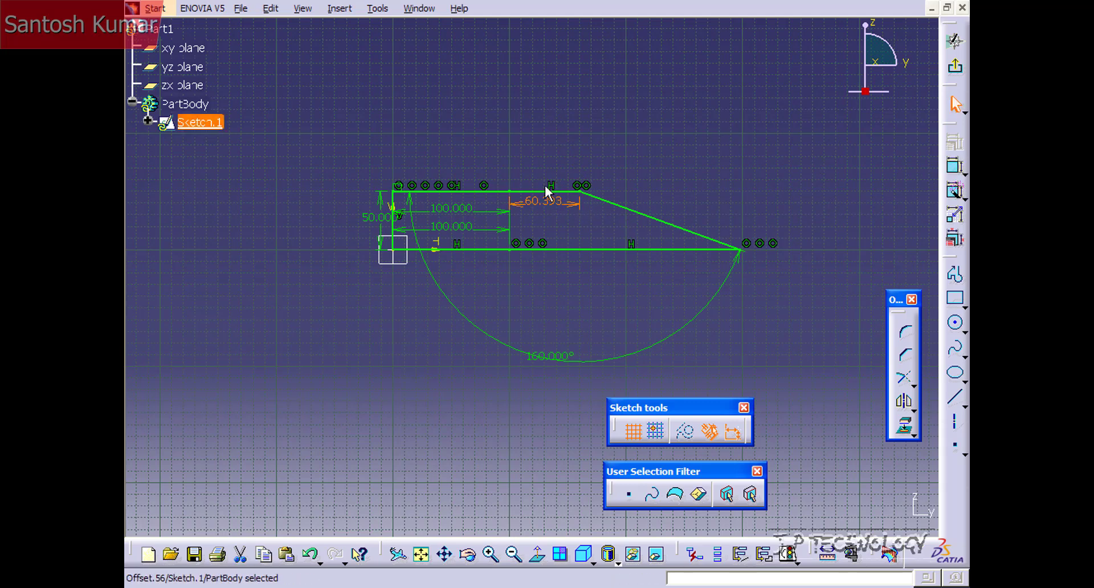
double_click(545, 200)
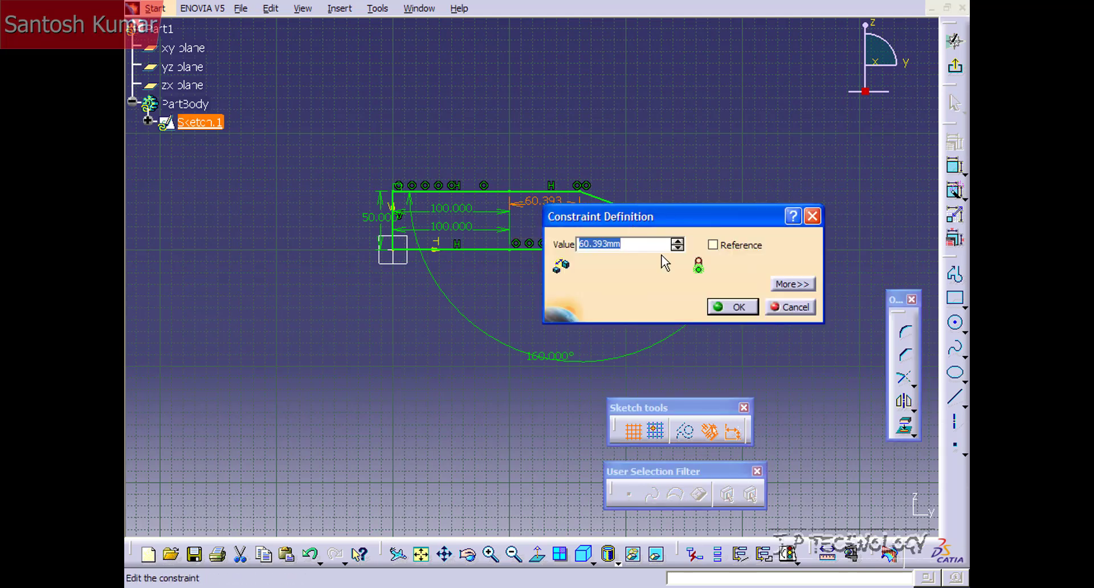
text(70)
key(Return)
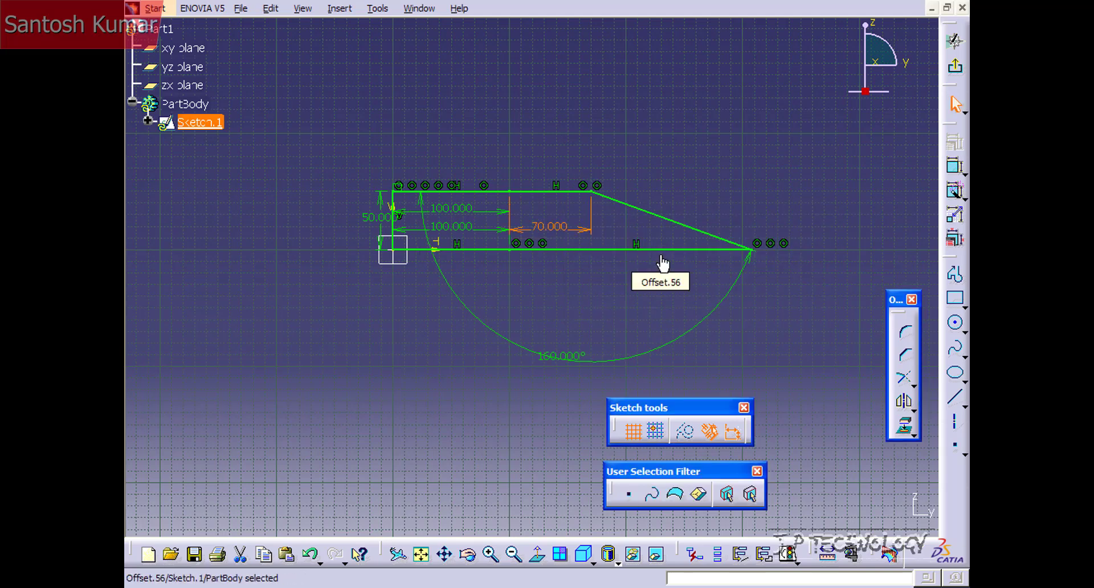
Change the 50.000 height dimension to 90 and recentre the reshaped sketch
double_click(379, 209)
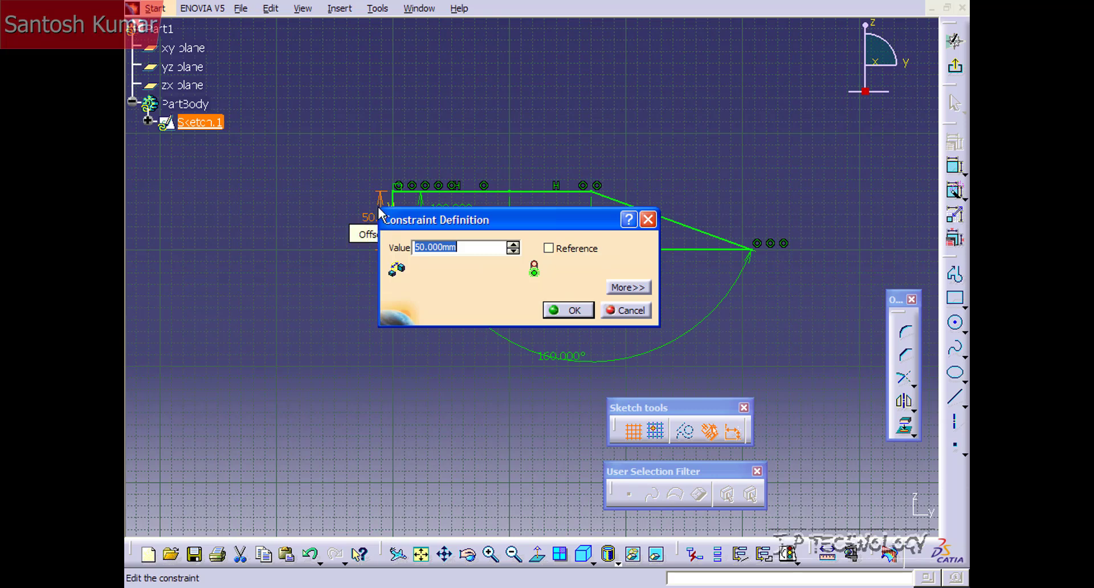
key(BackSpace)
text(90)
key(Return)
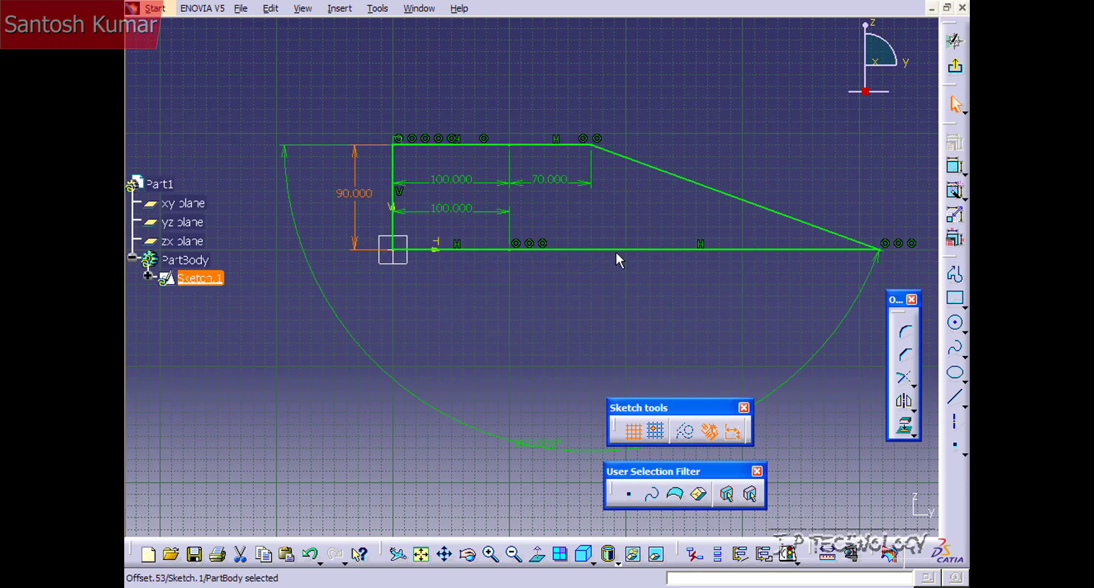
mouse_move(630, 200)
middle_down()
mouse_move(643, 234)
mouse_move(602, 210)
mouse_move(565, 276)
mouse_move(529, 261)
middle_up()
click(623, 142)
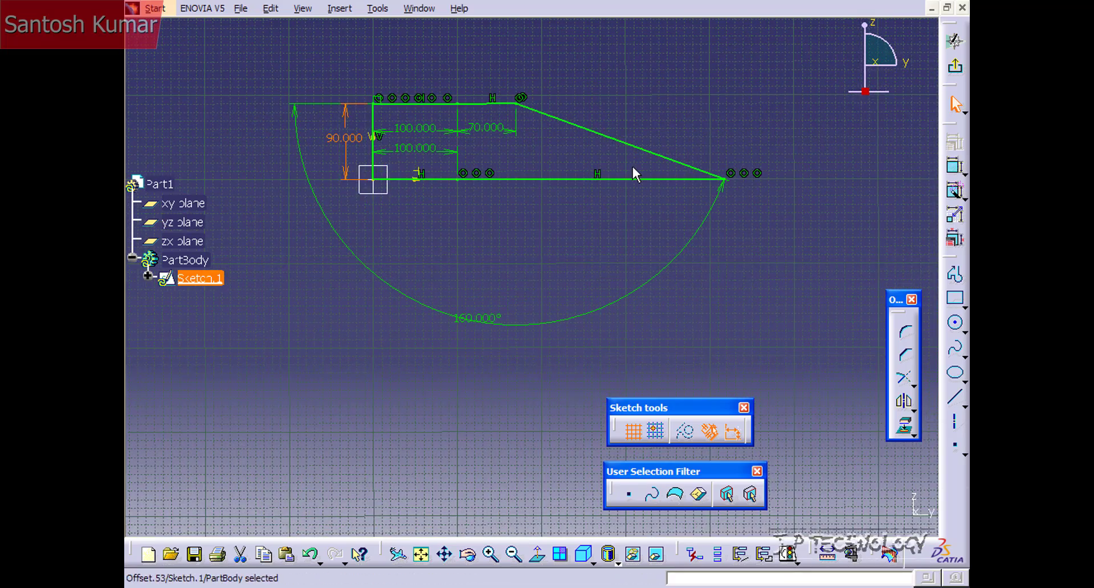